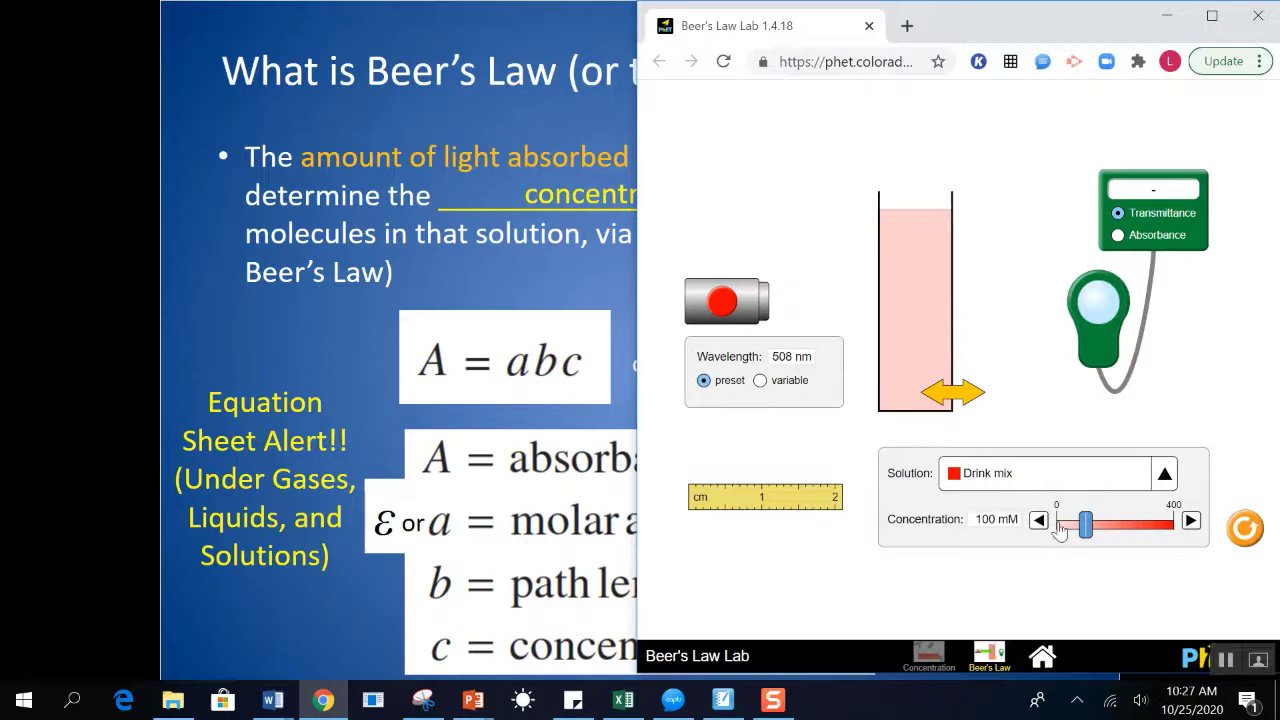
Step: Switch on the light beam through the 100 mM Drink mix at 508 nm
left_click(722, 304)
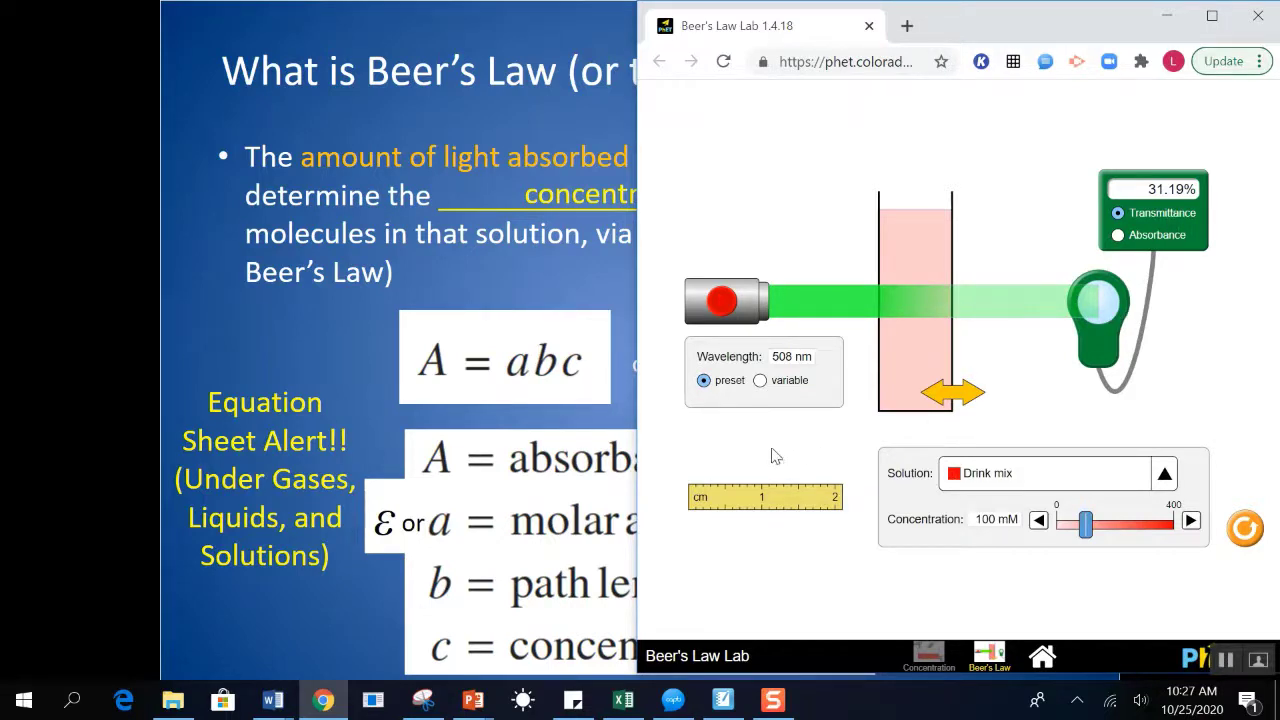
Step: Sweep the Drink mix concentration down to 0 mM, then up to 400 mM
left_click_drag(1088, 540, 1042, 545)
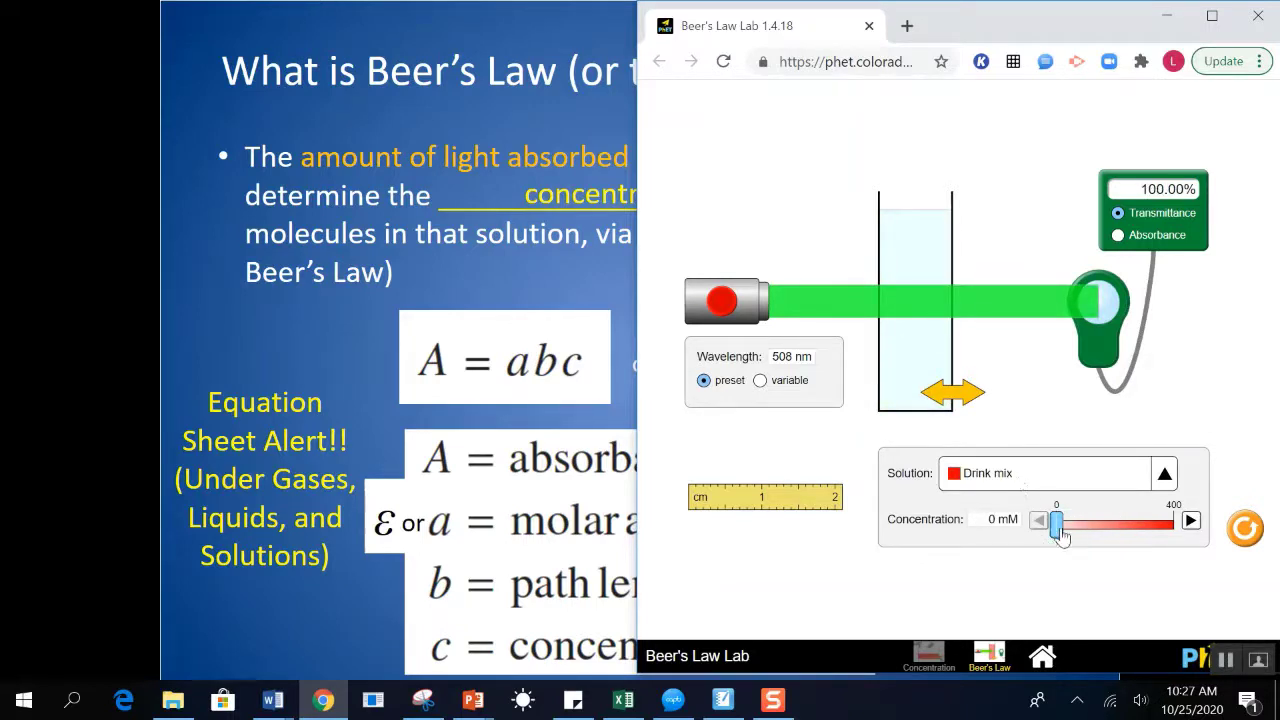
left_click_drag(1062, 537, 1188, 535)
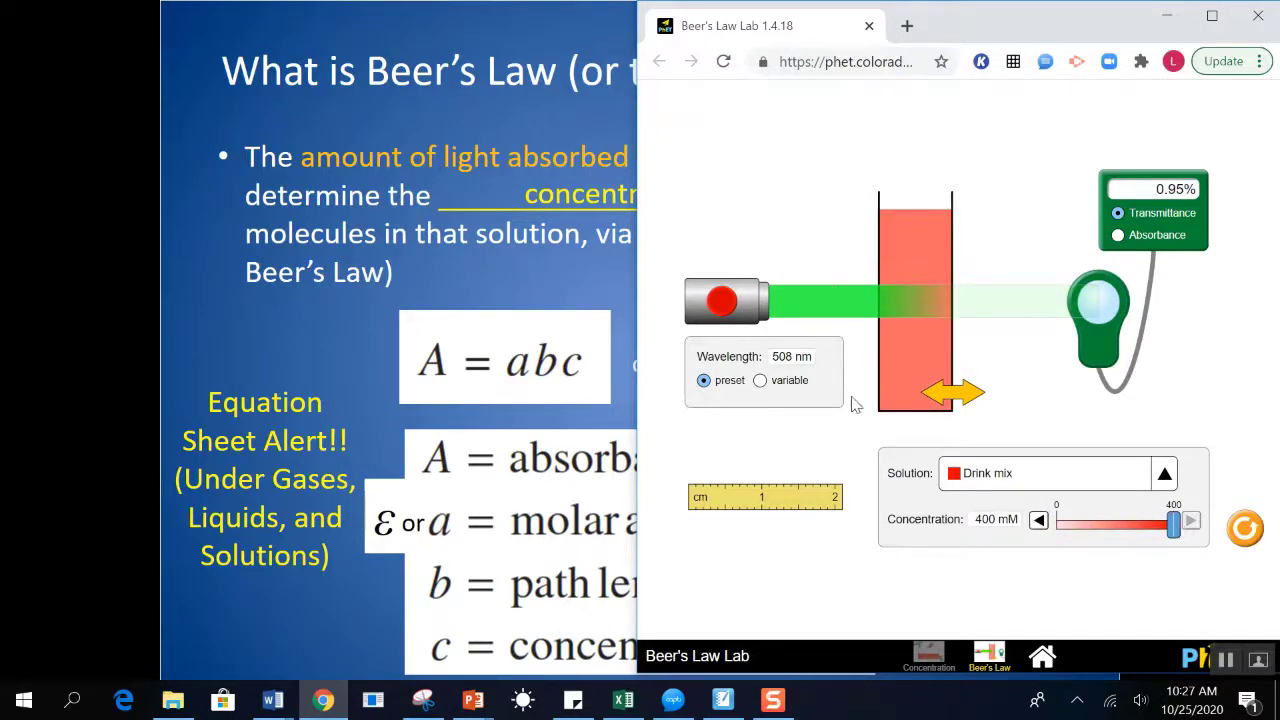
Step: Switch the meter to absorbance and sweep the concentration, settling near 209 mM (1.06)
left_click(1144, 240)
left_click_drag(1172, 530, 1205, 545)
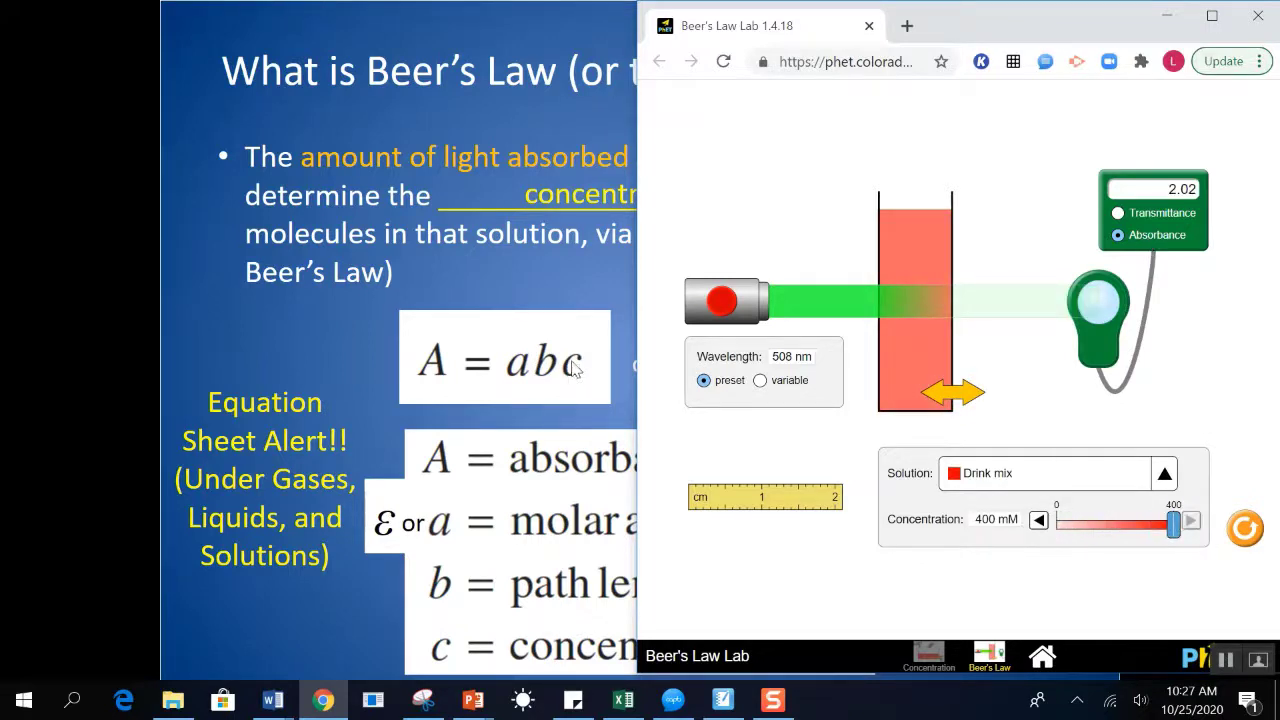
right_click(1170, 537)
key("Escape")
left_click_drag(1152, 537, 1078, 540)
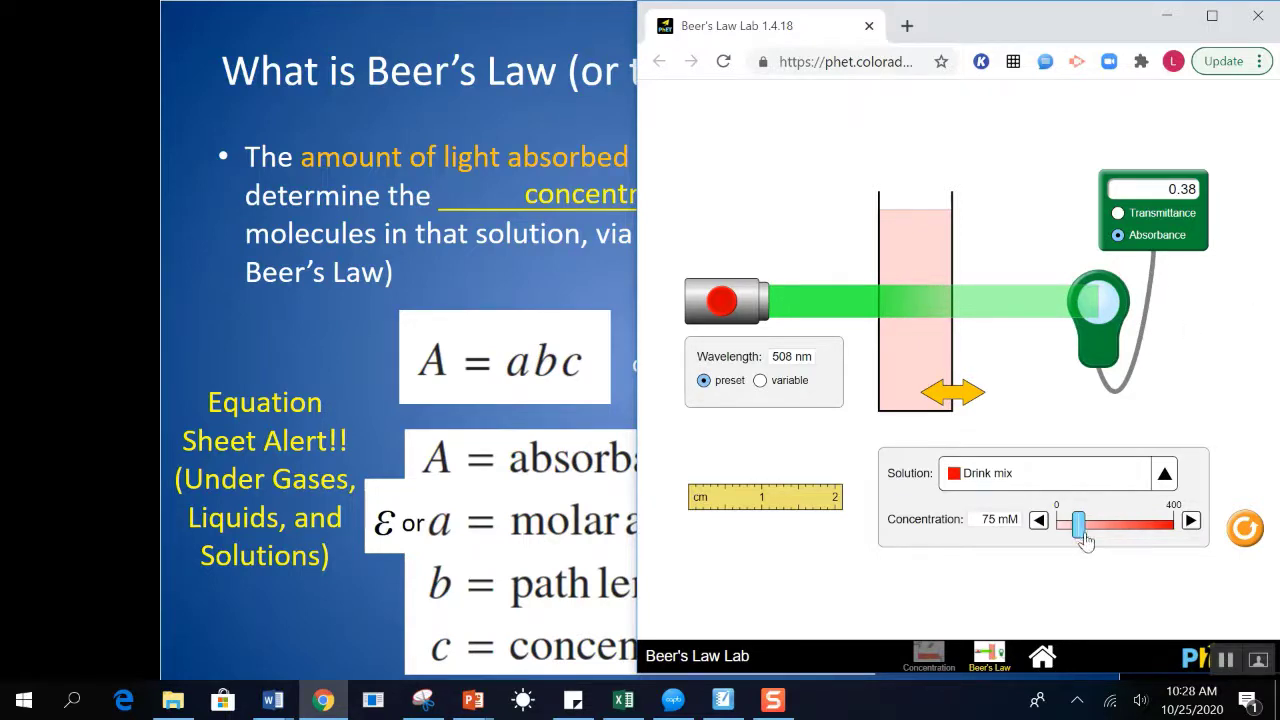
left_click_drag(1080, 530, 1117, 530)
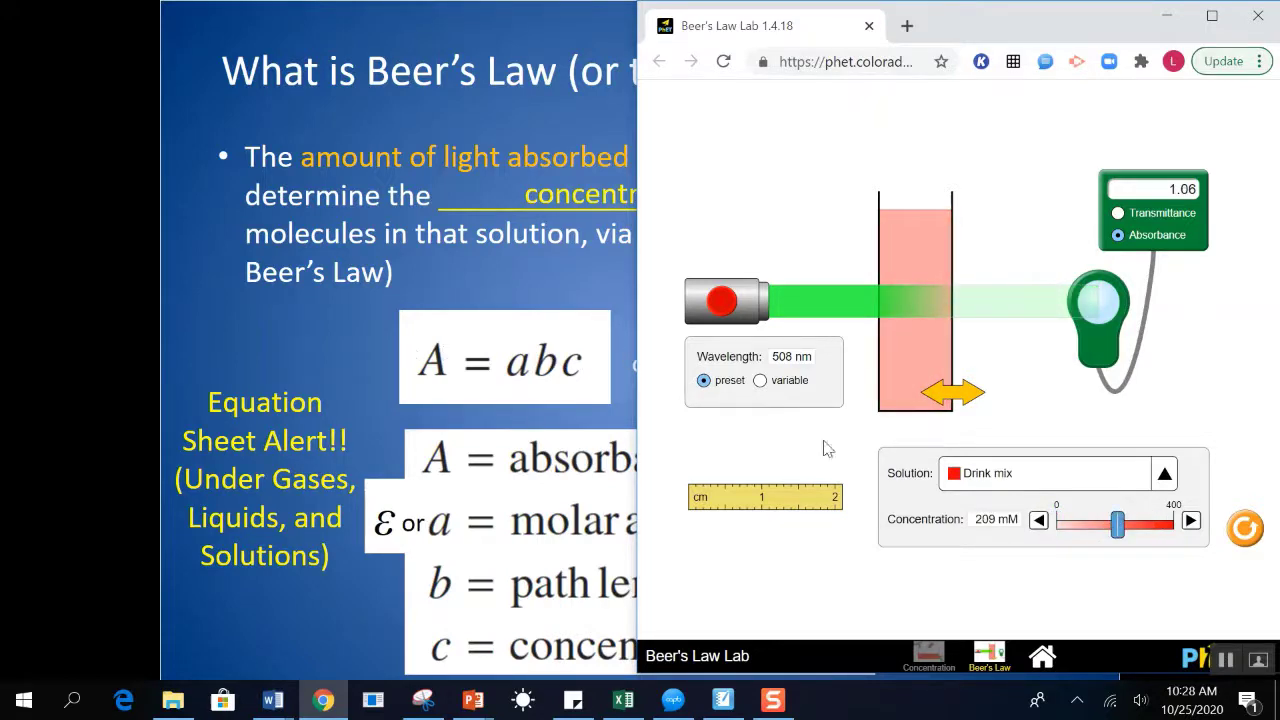
left_click(1052, 478)
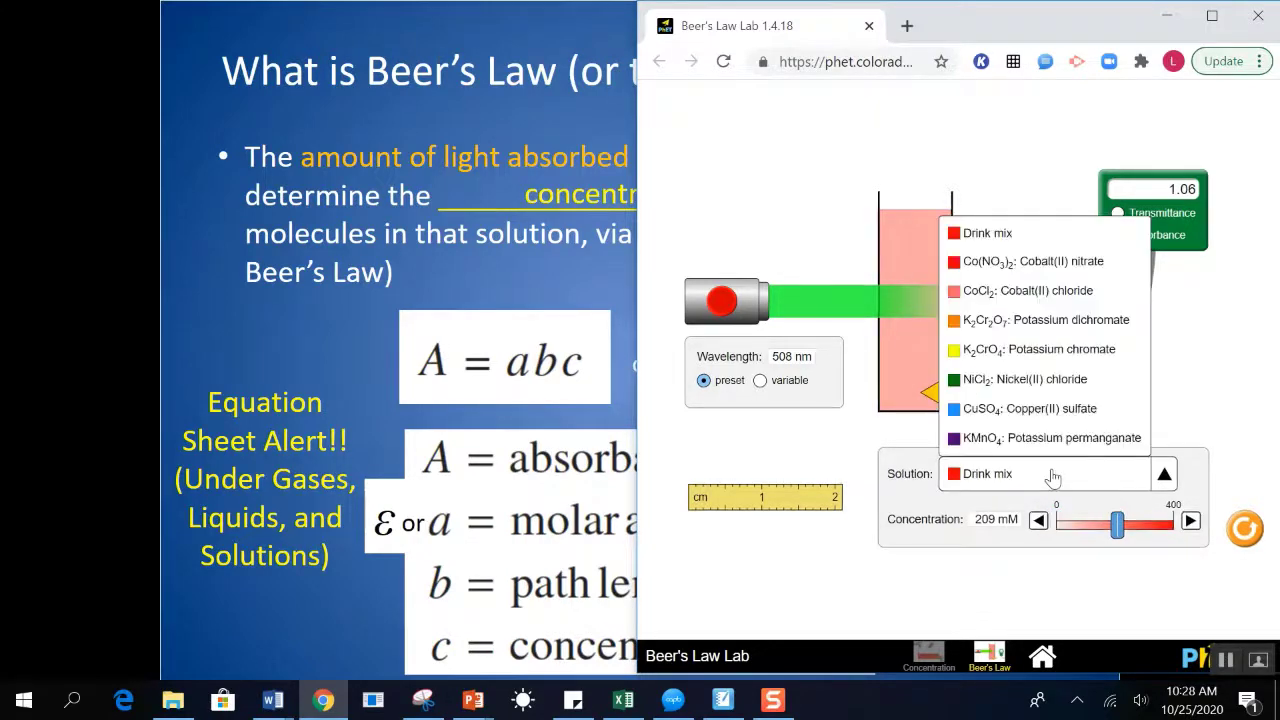
left_click(1020, 321)
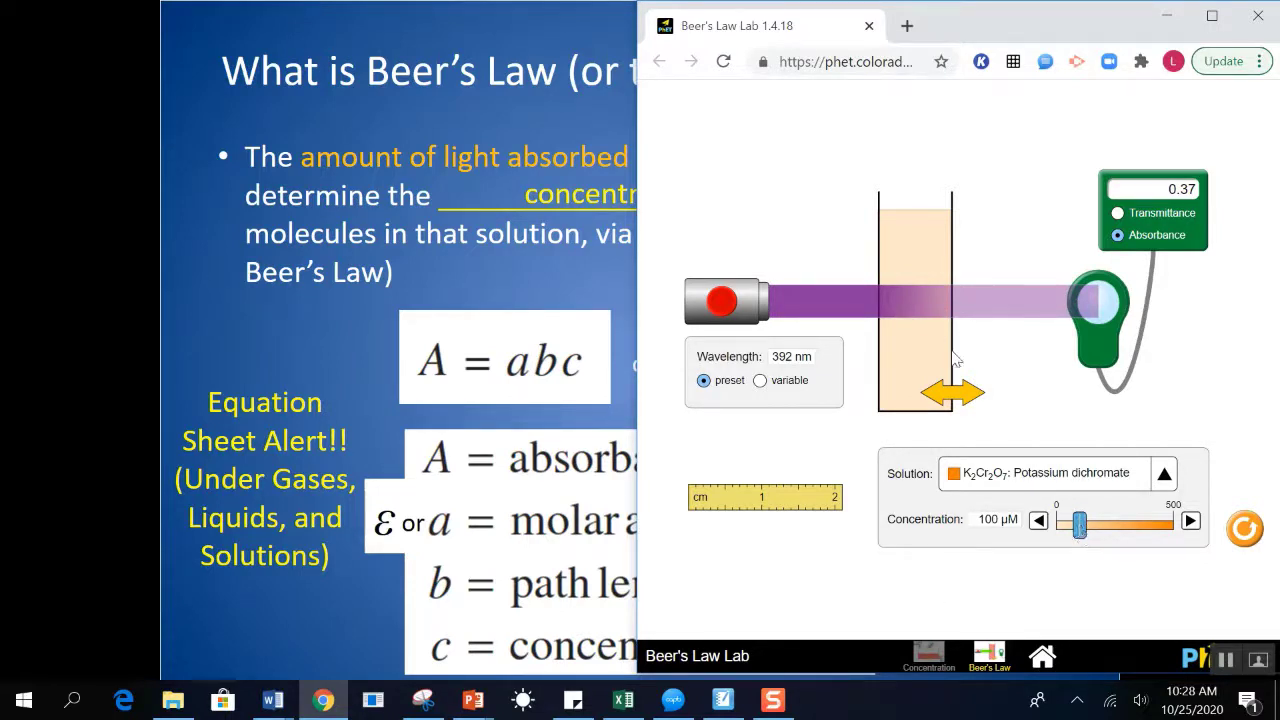
left_click(1082, 476)
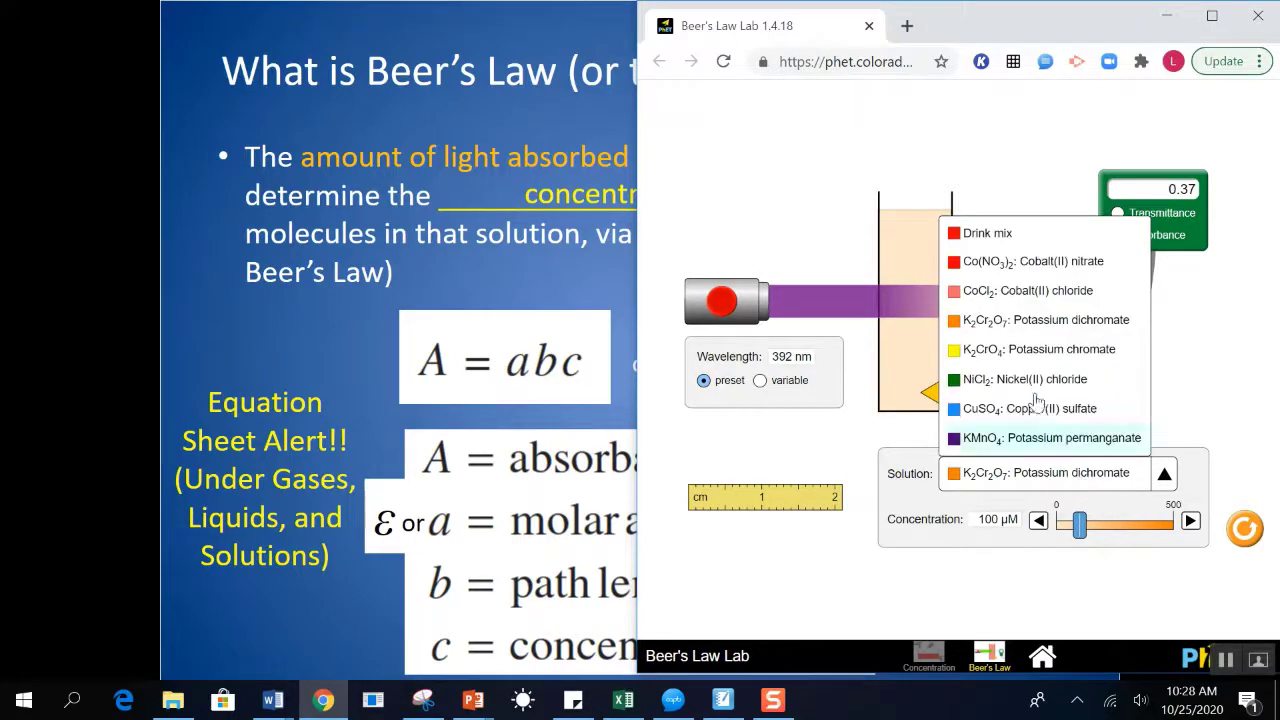
left_click(1038, 394)
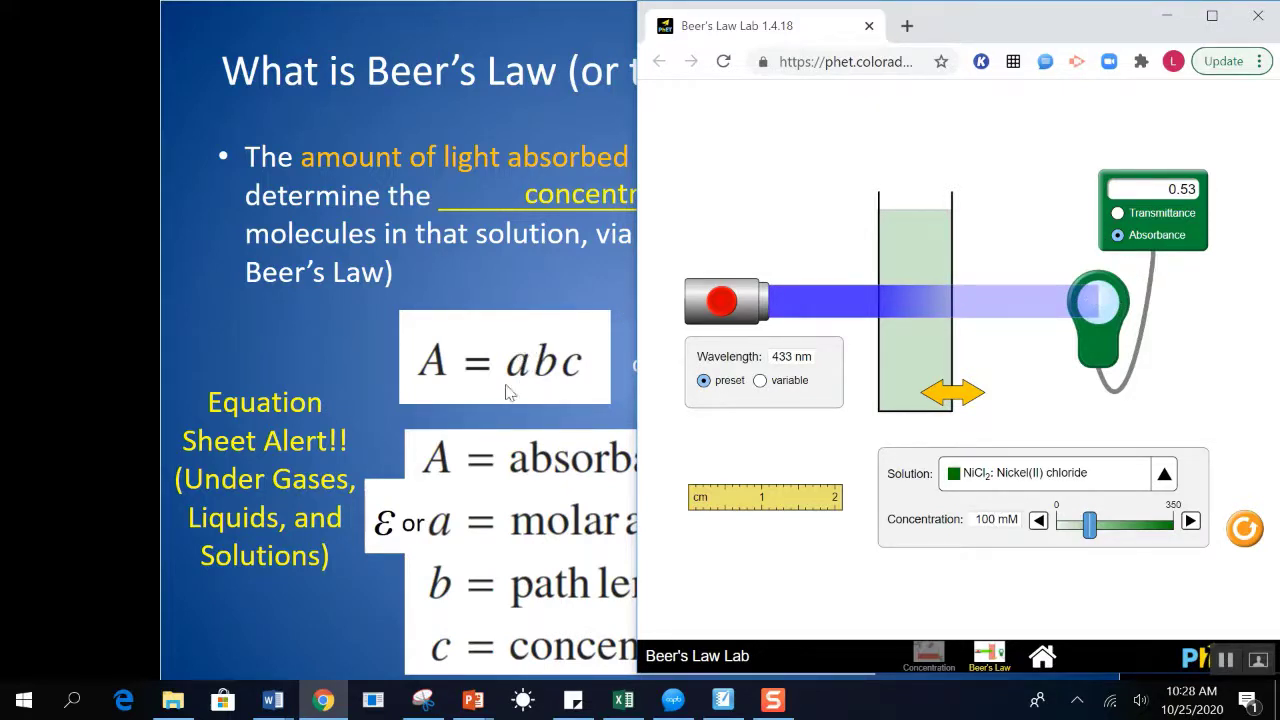
left_click(1025, 480)
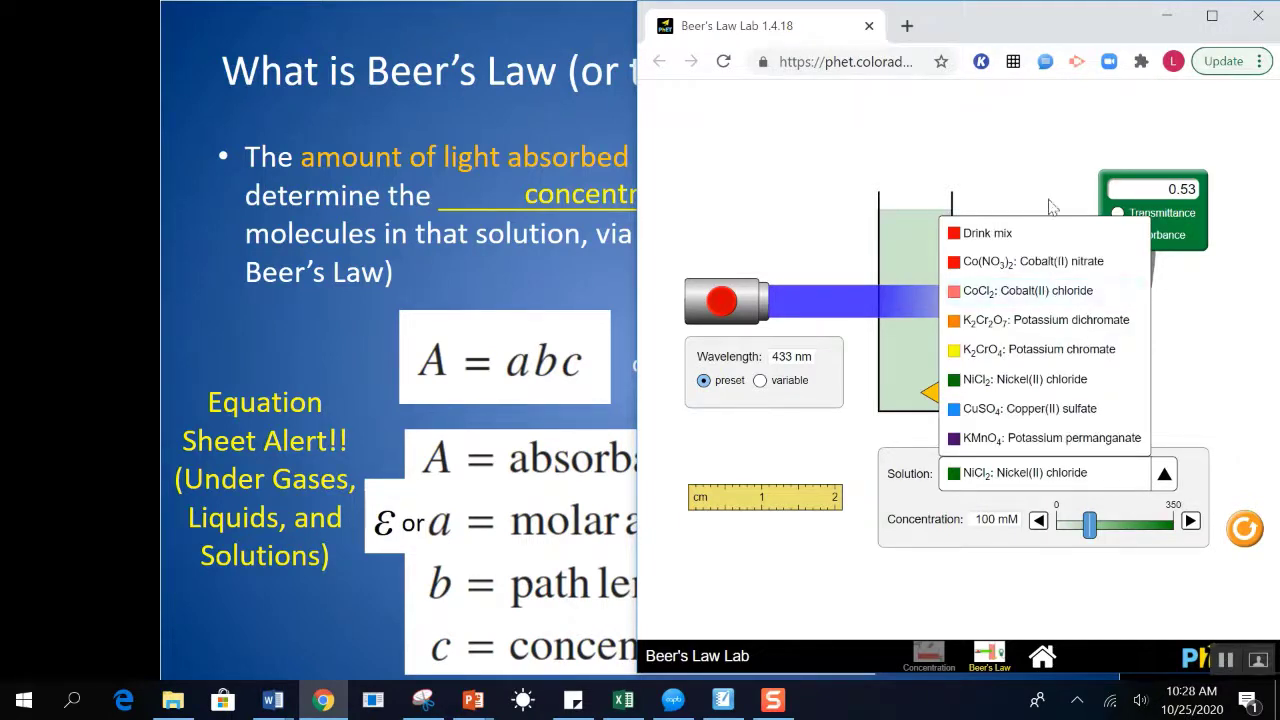
left_click(1048, 234)
left_click_drag(1114, 524, 1117, 524)
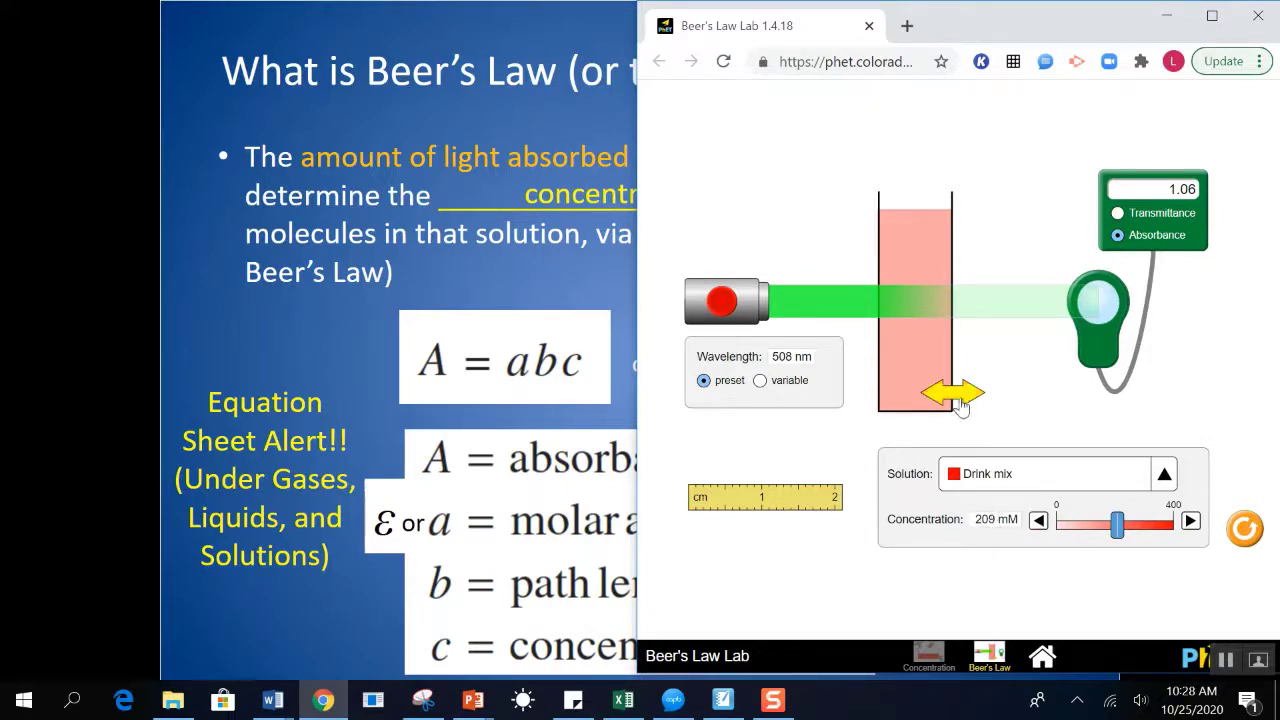
Step: Widen the cuvette for a longer path, comparing 0.77% transmittance with absorbance 2.11
left_click_drag(960, 400, 1021, 402)
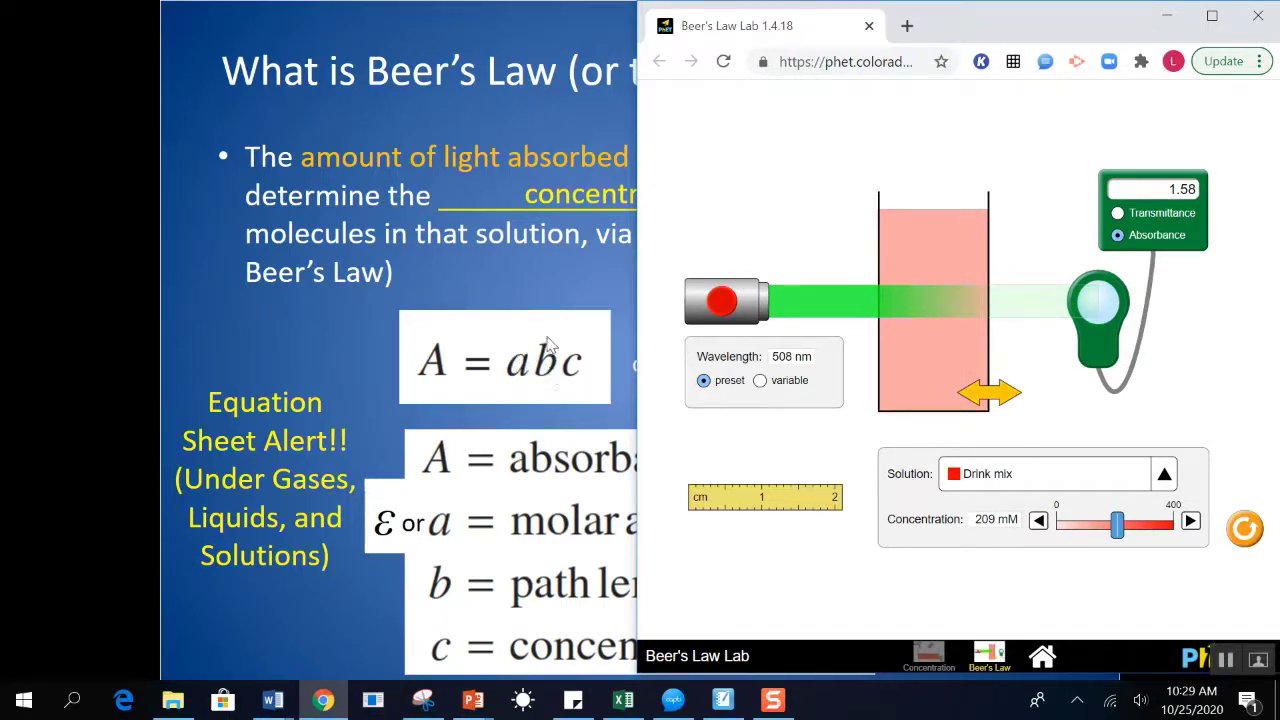
left_click_drag(990, 395, 1045, 401)
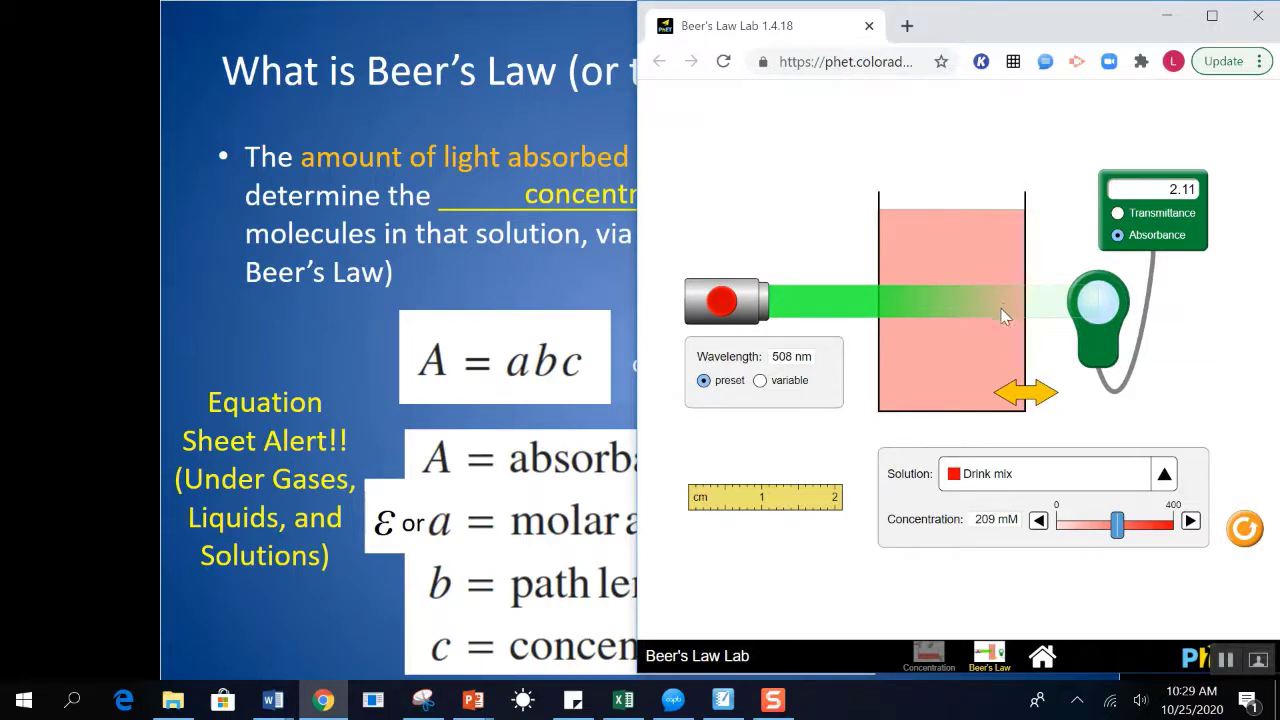
right_click(1150, 219)
left_click(1147, 221)
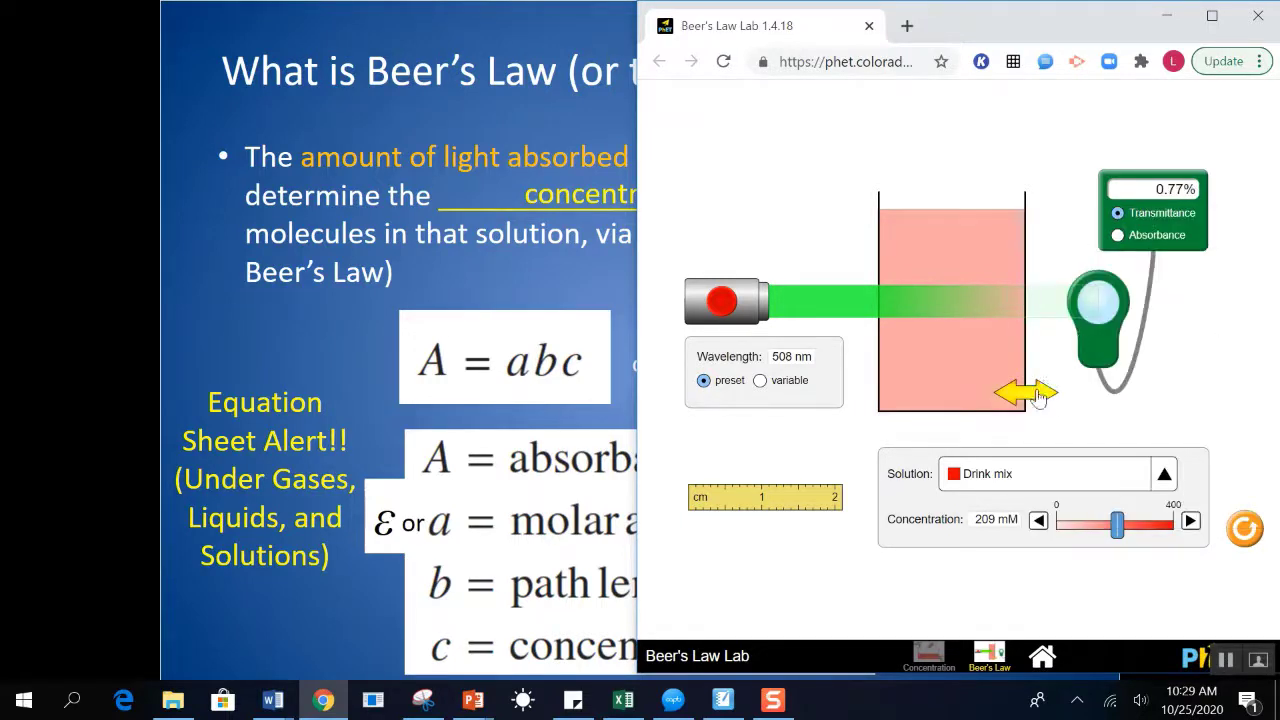
mouse_move(1038, 398)
left_mouse_down()
mouse_move(988, 397)
mouse_move(1038, 397)
left_mouse_up()
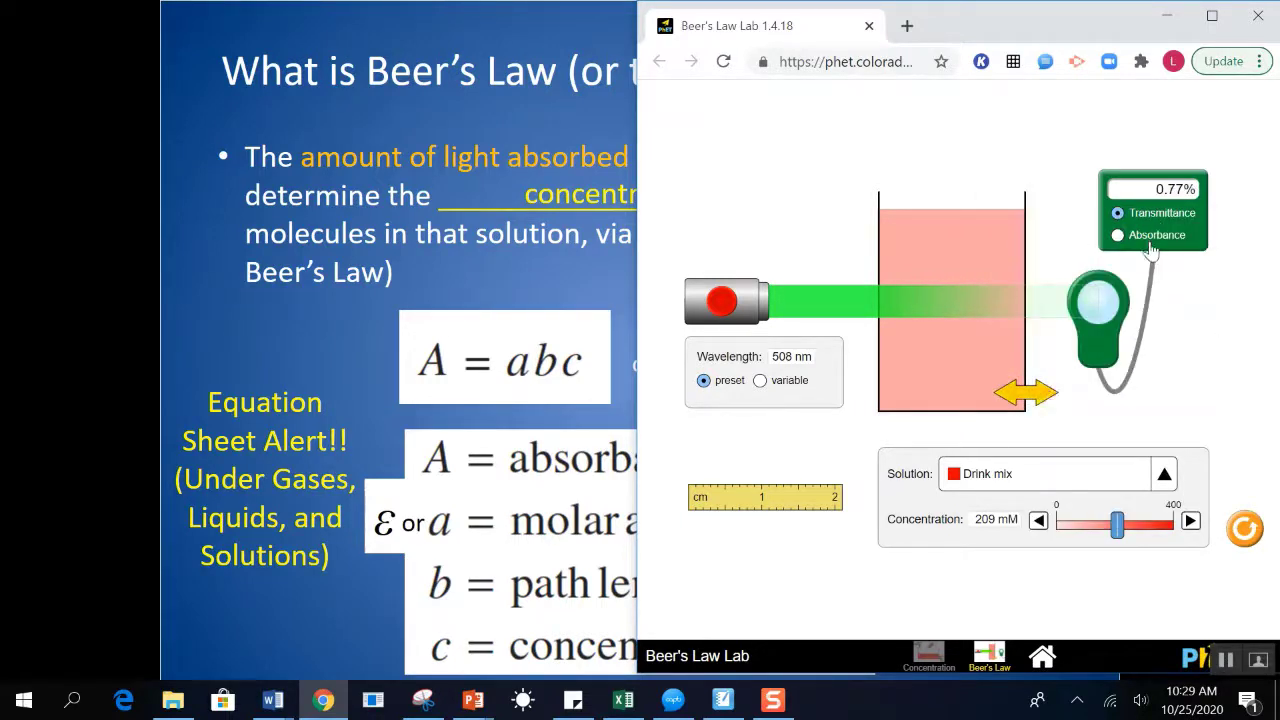
left_click(1150, 244)
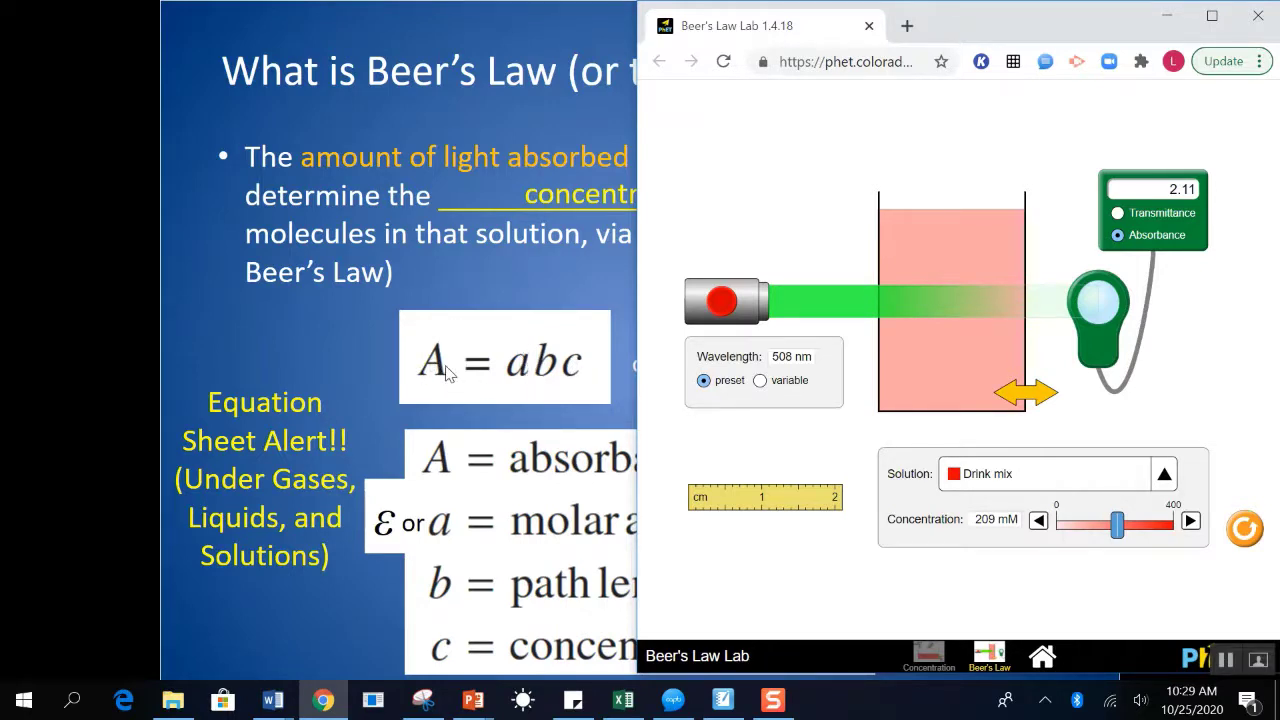
Step: Change the solution to Nickel(II) chloride and advance the slideshow to Absorbed vs. Transmitted Light
left_click(1022, 480)
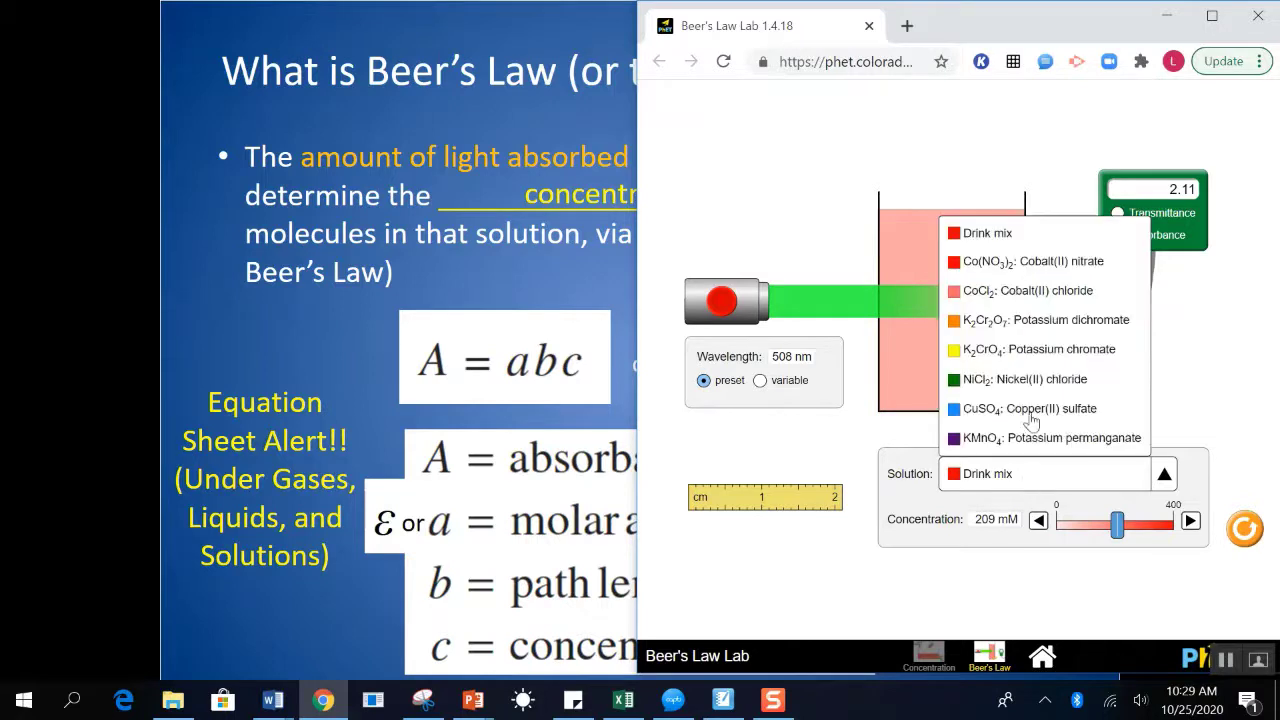
left_click(1025, 379)
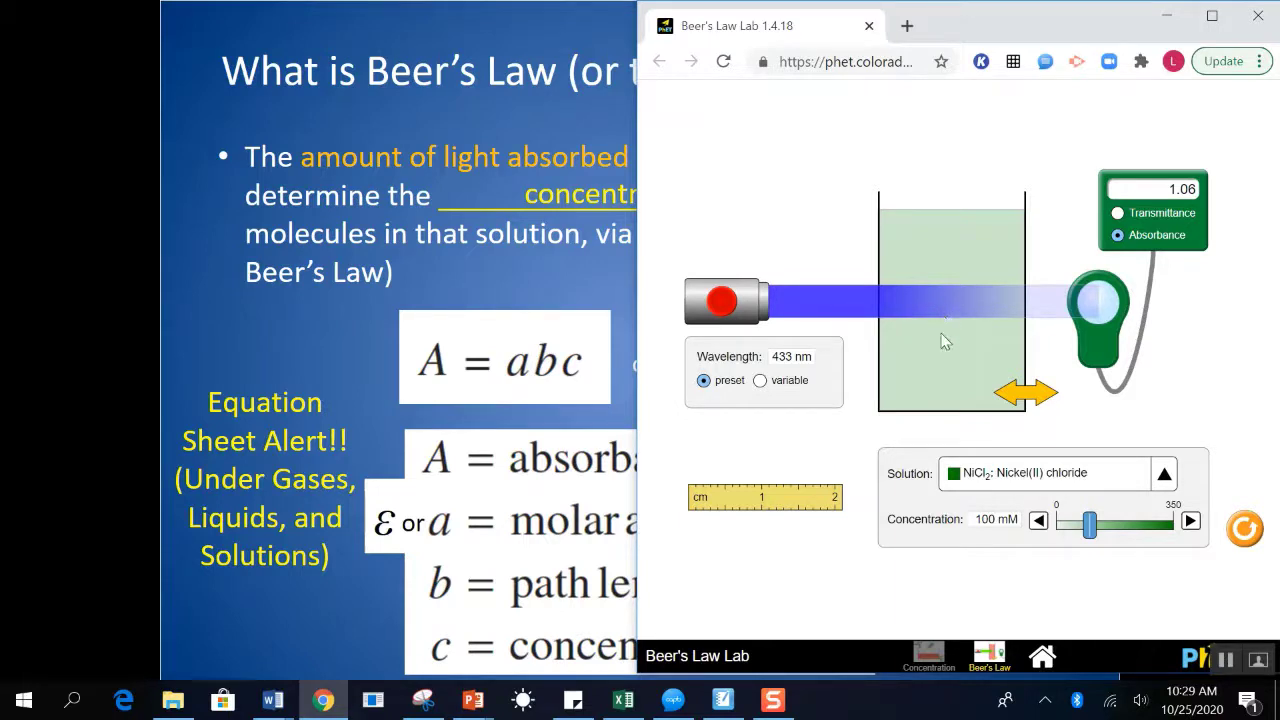
left_click(447, 419)
left_click(447, 419)
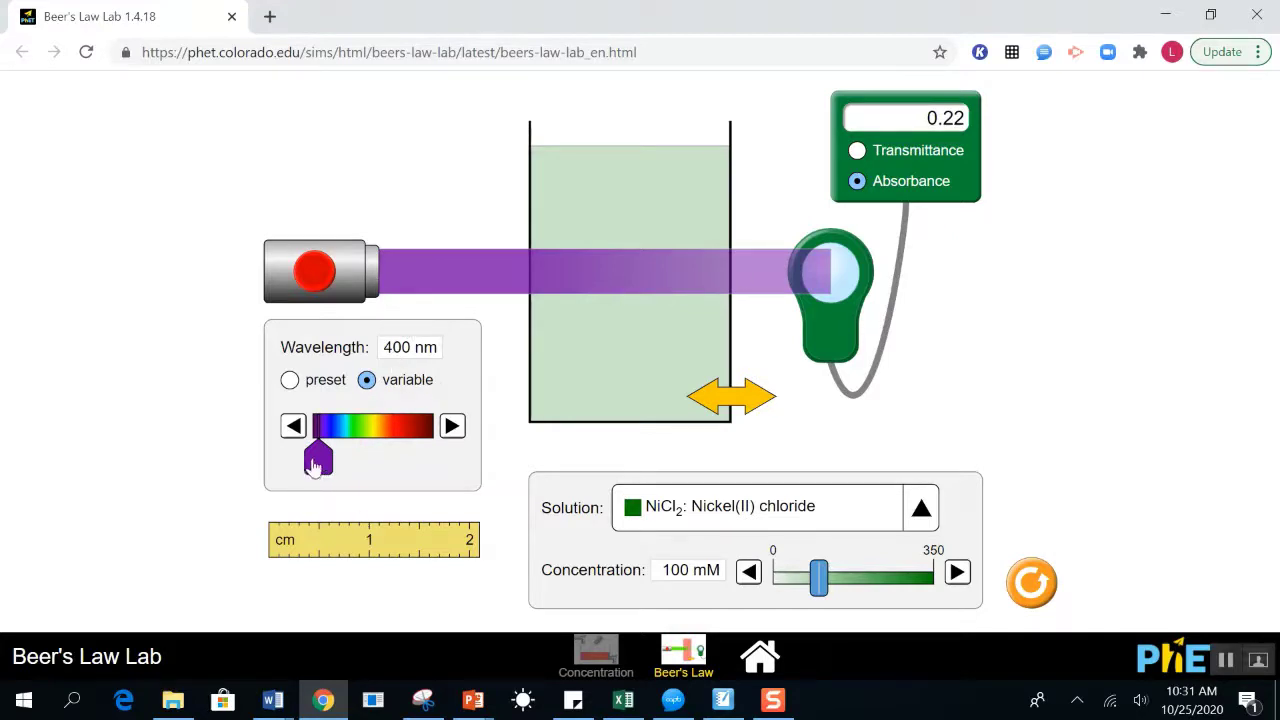
Step: Raise the wavelength from 400 to 418 nm, then return it to the 433 nm preset
mouse_move(317, 466)
left_mouse_down()
mouse_move(340, 473)
mouse_move(329, 472)
left_mouse_up()
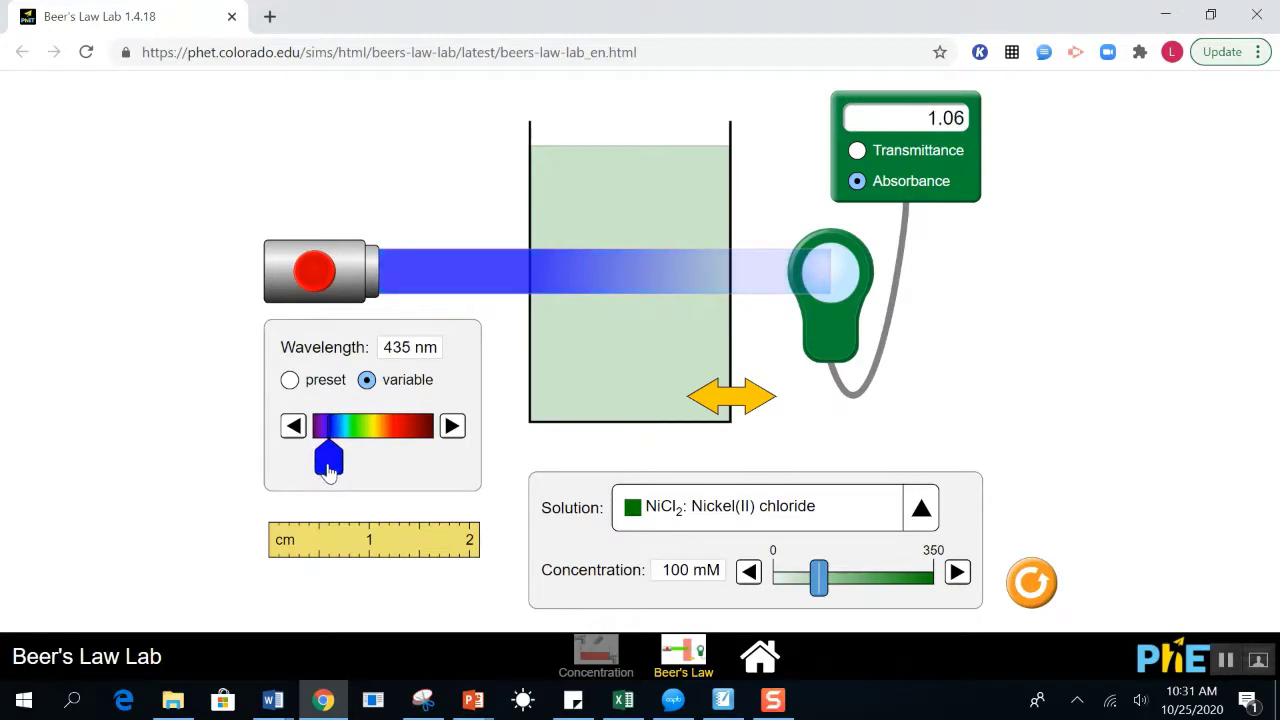
left_click(318, 390)
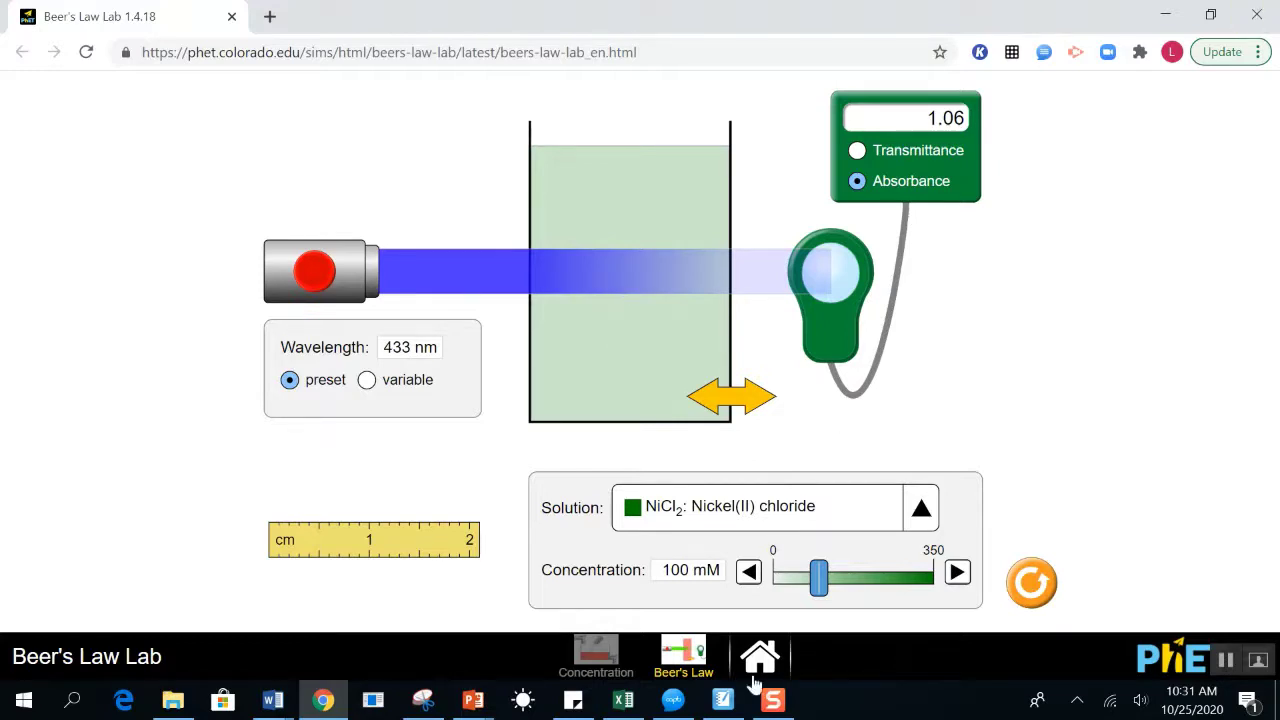
Step: Bring the Beer's Law Review presentation forward and play slide 4, 'Example – How to choose wavelength'
mouse_move(475, 702)
left_click(592, 628)
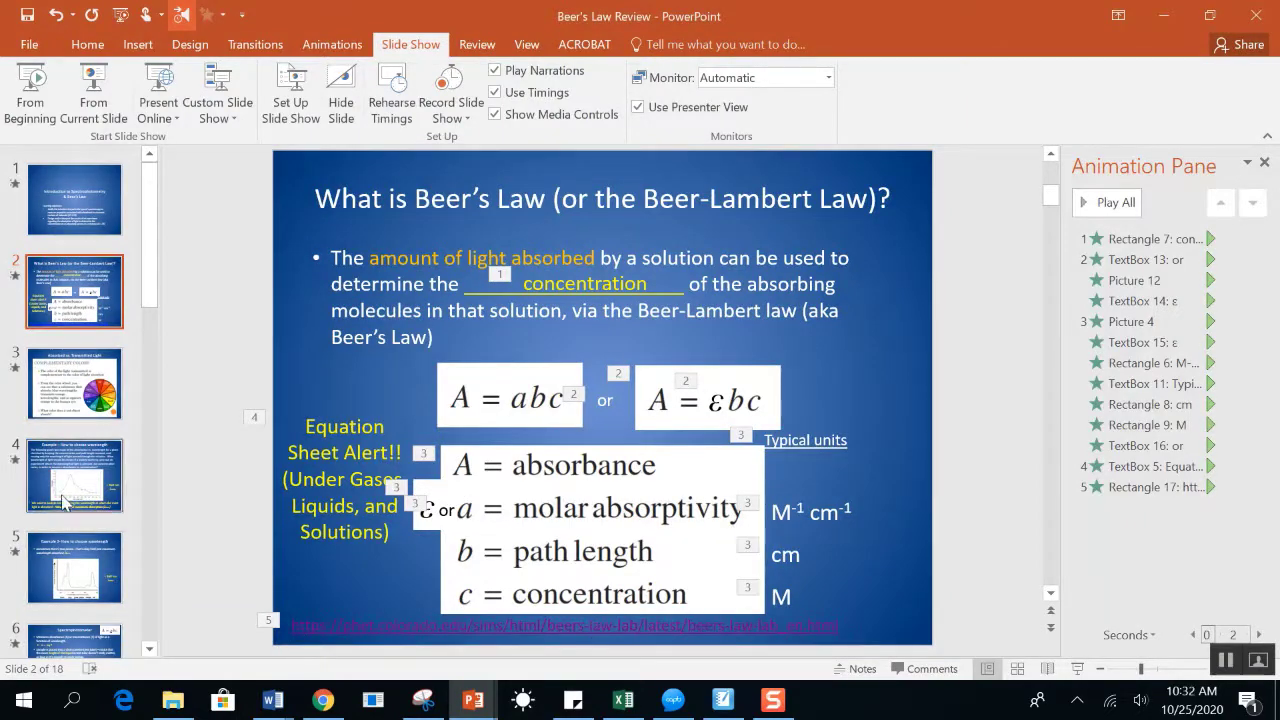
left_click(75, 476)
left_click(129, 114)
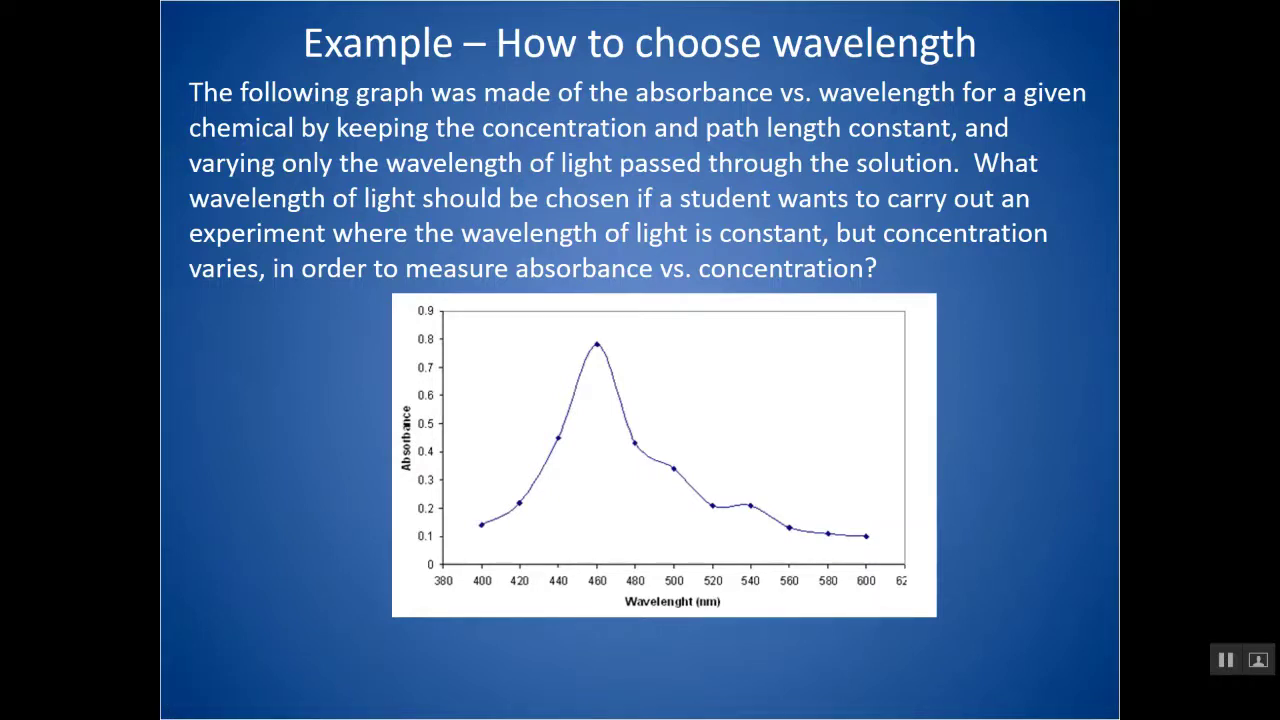
Step: Reveal the ≈ 460 nm λmax answers on both wavelength example slides, reaching Spectrophotometer
left_click(567, 462)
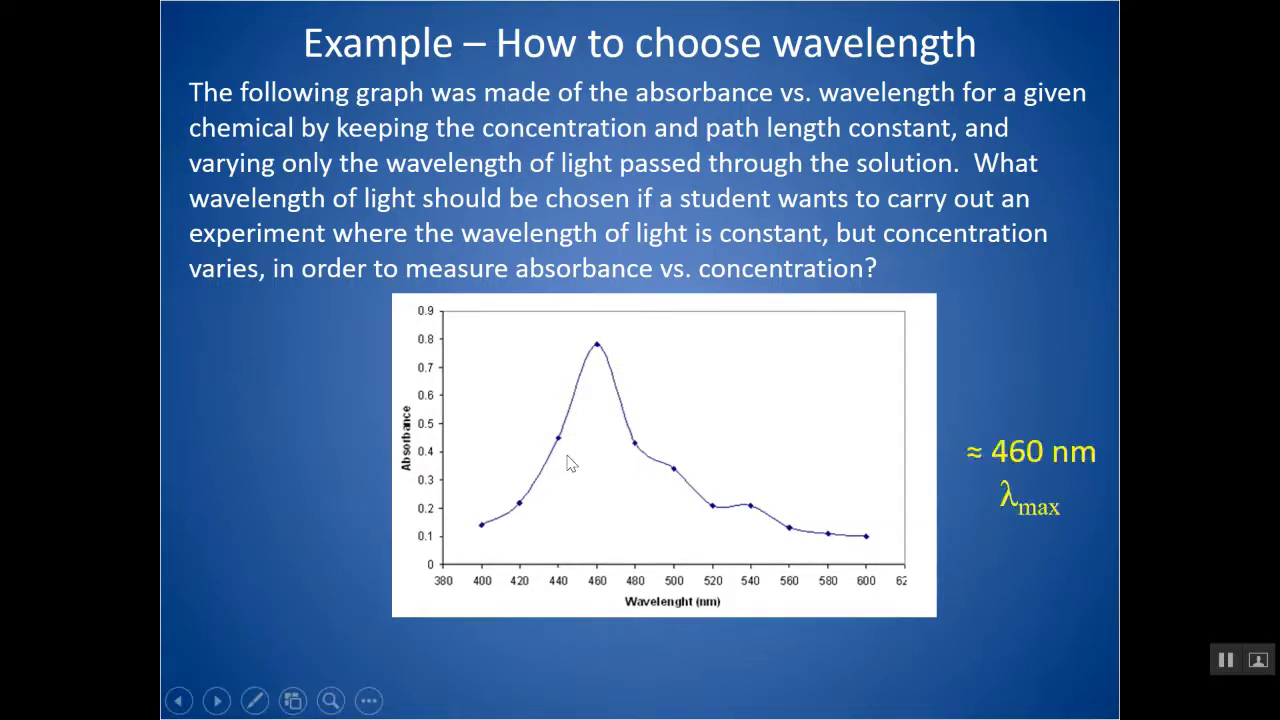
left_click(1066, 510)
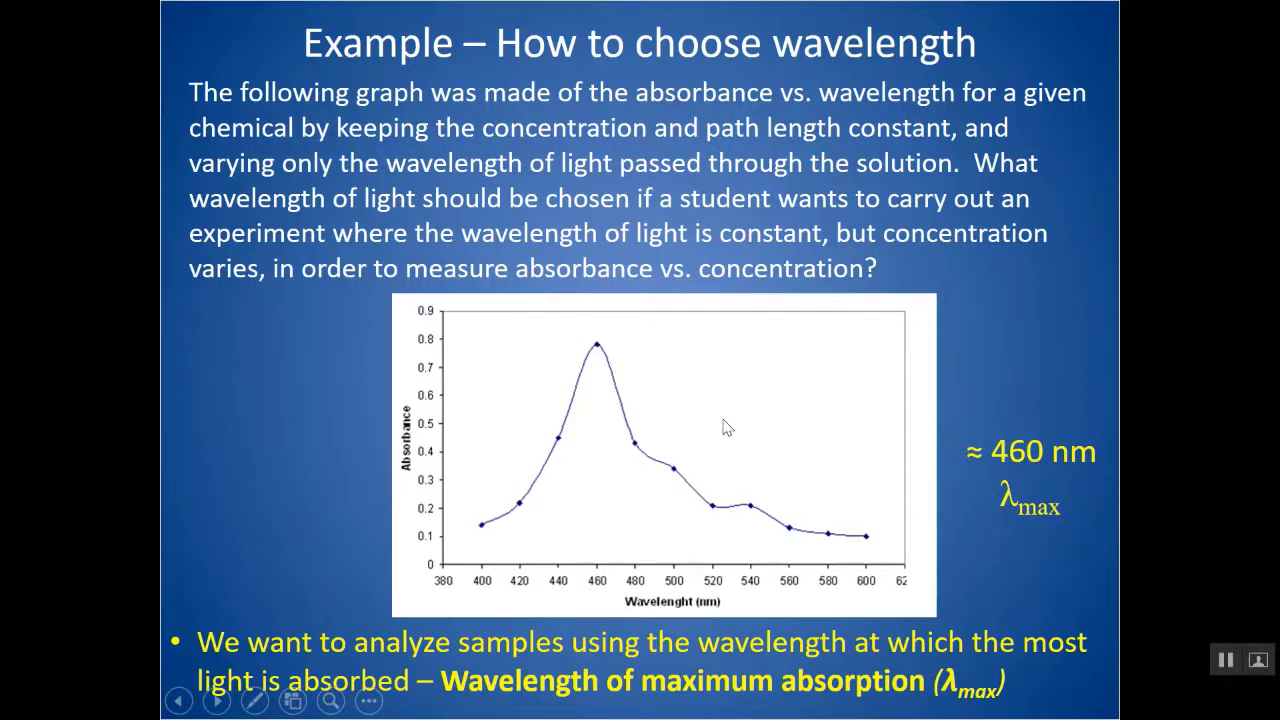
left_click(590, 362)
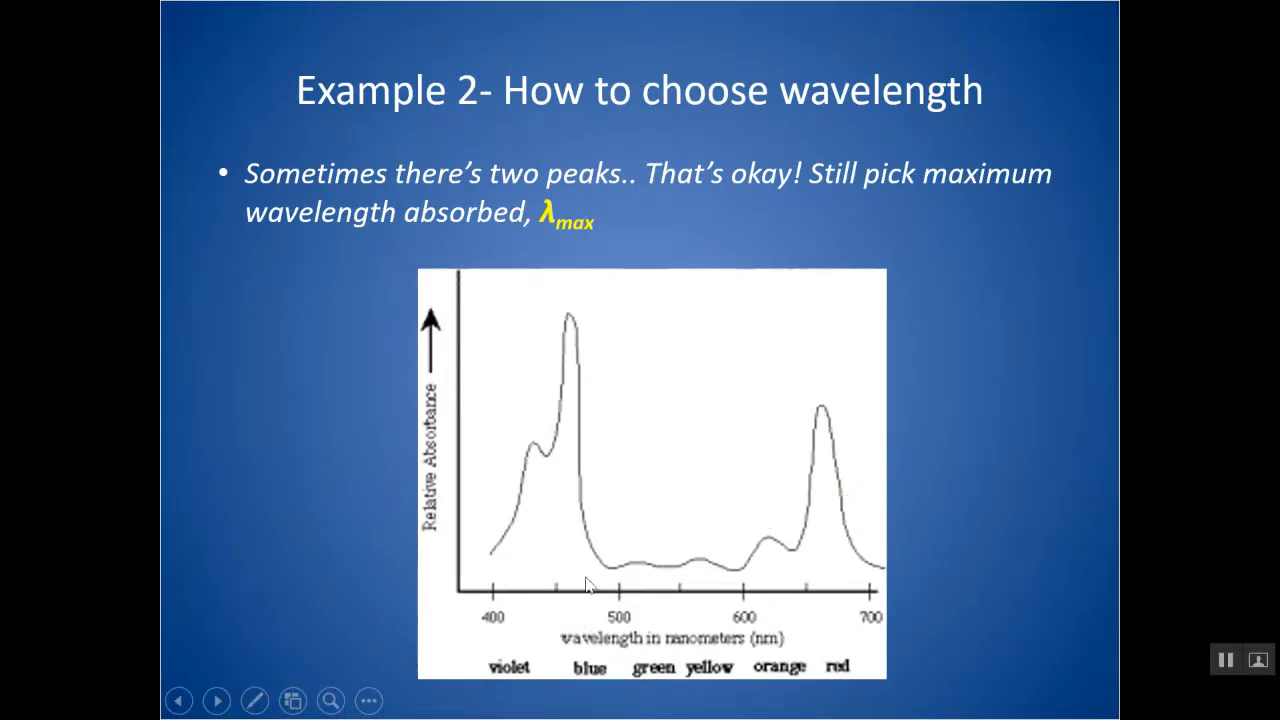
left_click(578, 333)
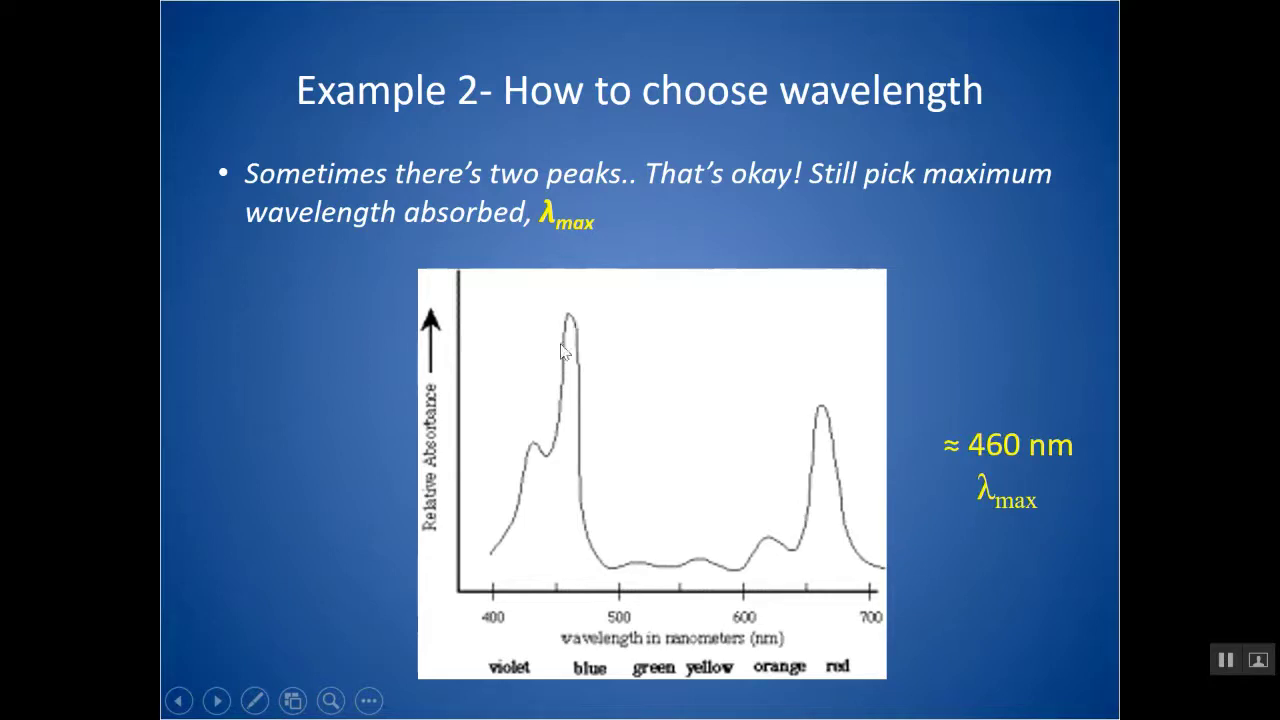
left_click(597, 407)
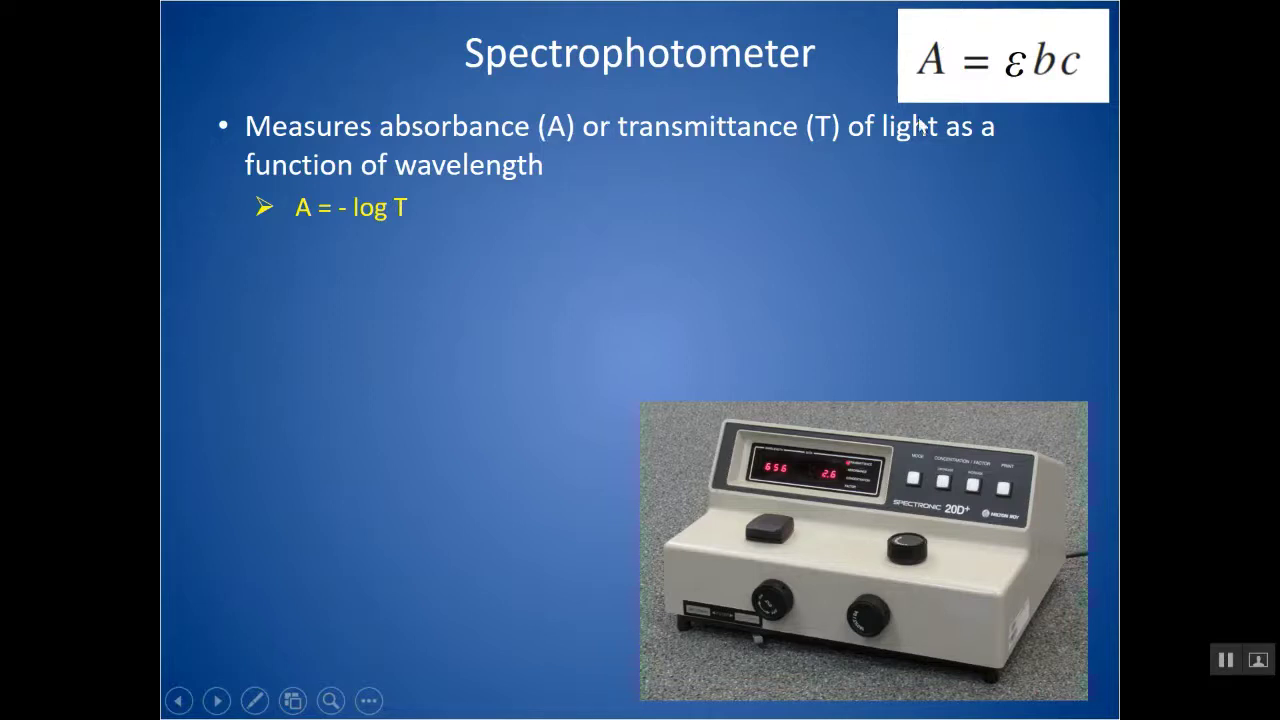
Step: Reveal the Spectrophotometer bullet about placing the sample in a clean cuvette
left_click(930, 185)
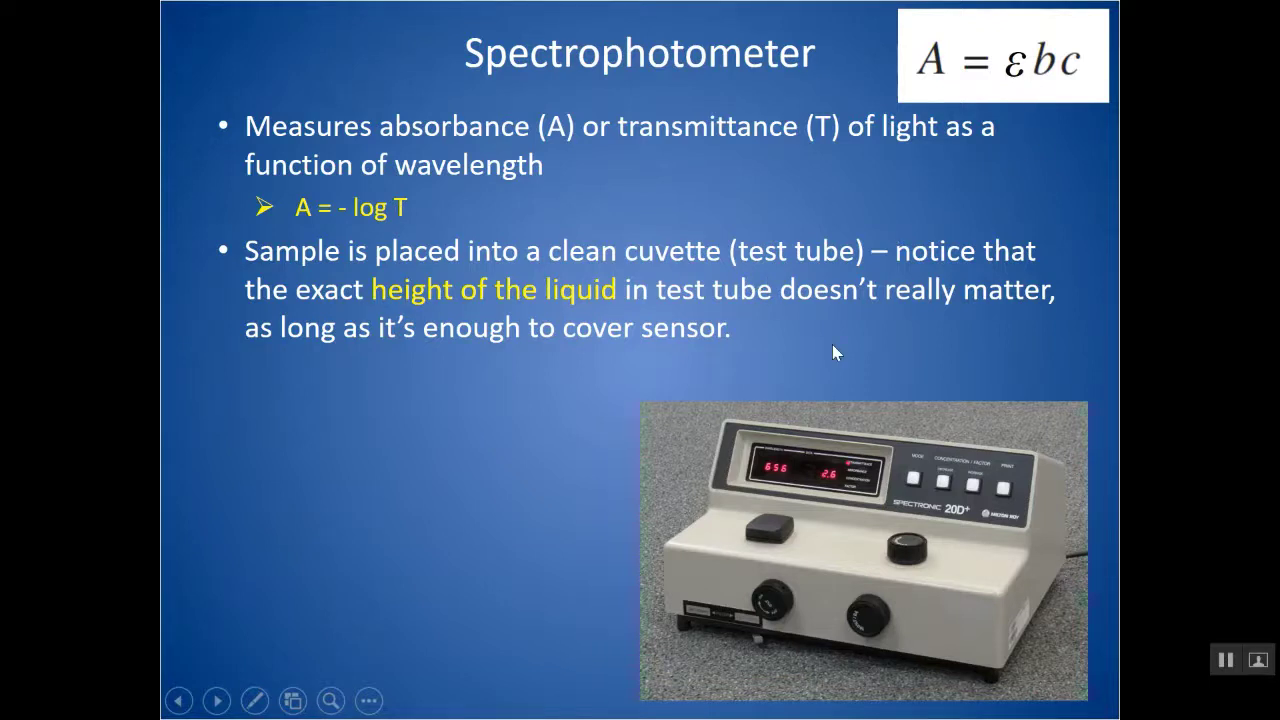
mouse_move(354, 8)
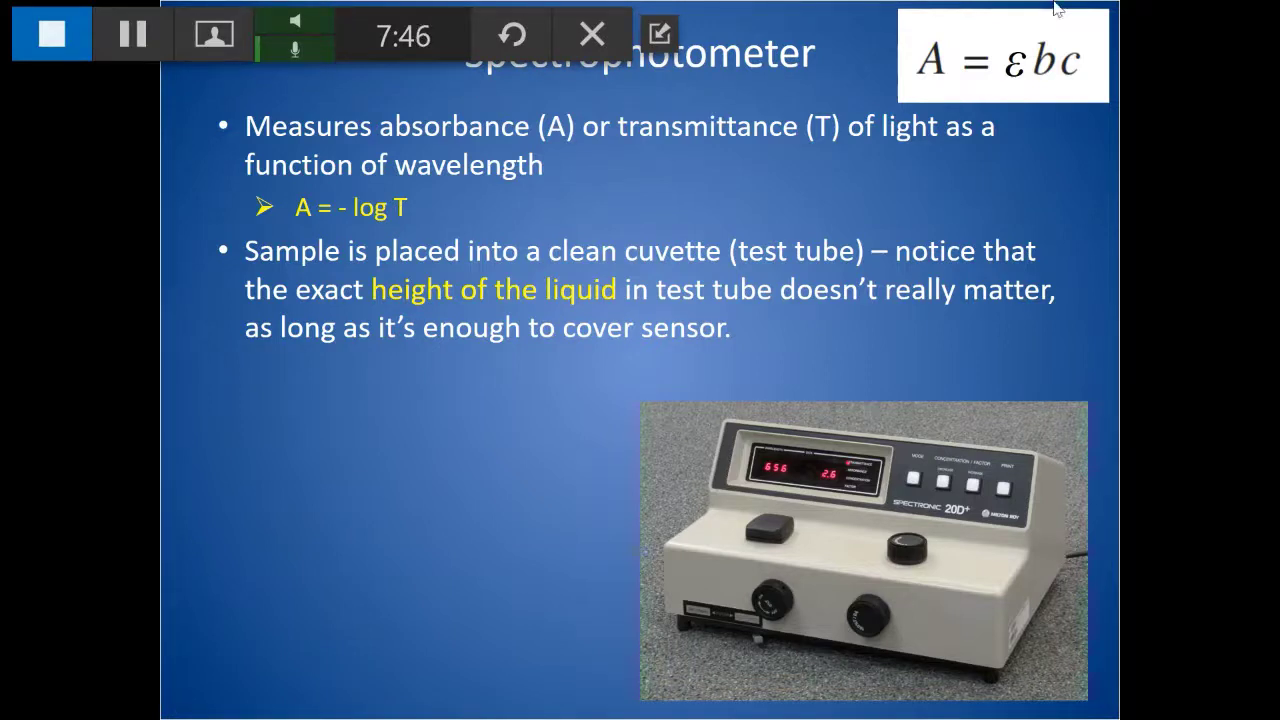
left_click(133, 35)
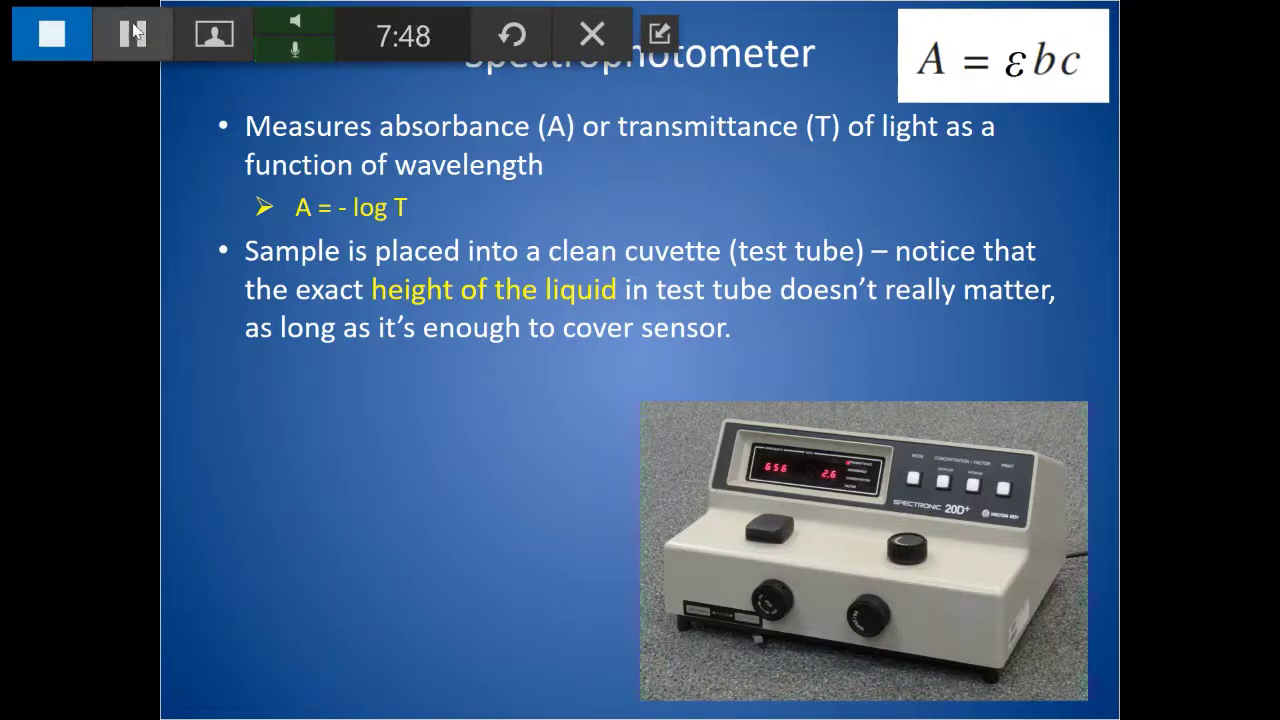